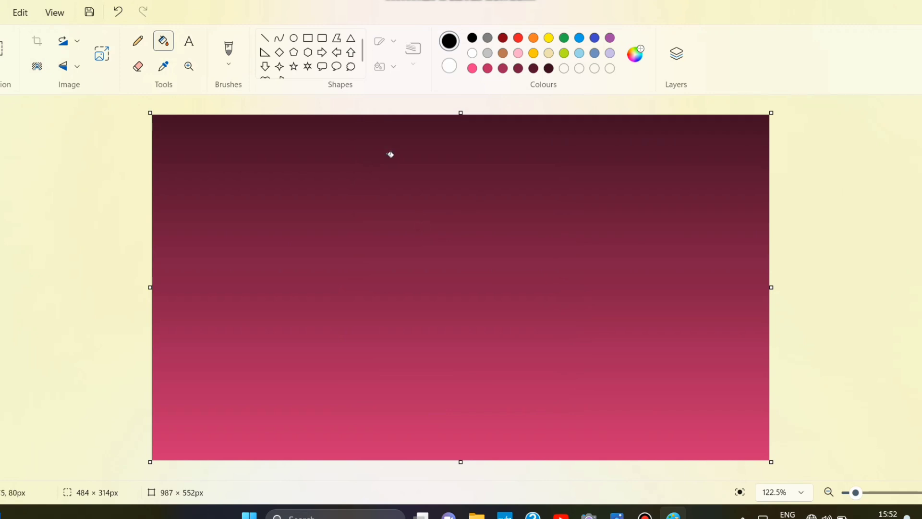
Draw a white circle about 396 × 397 px with a solid fill over the lower middle of the gradient background.
left_click(293, 38)
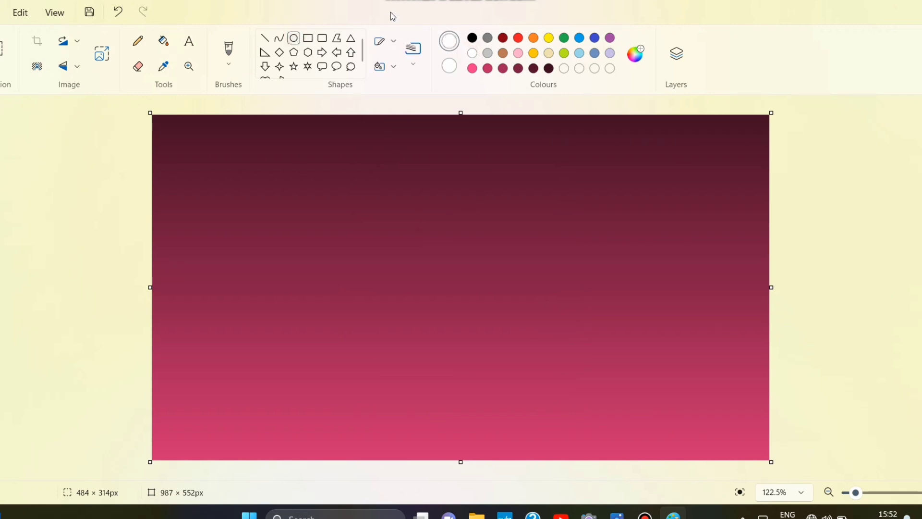
mouse_move(348, 179)
left_mouse_down()
mouse_move(382, 287)
mouse_move(474, 316)
mouse_move(587, 410)
left_mouse_up()
left_click(393, 66)
left_click(407, 127)
left_click_drag(494, 284, 482, 303)
left_click_drag(576, 426, 583, 439)
mouse_move(501, 333)
left_mouse_down()
mouse_move(510, 336)
mouse_move(488, 331)
left_mouse_up()
left_click_drag(458, 202, 459, 195)
Give the white circle a natural pencil outline and finish placing it.
right_click(435, 304)
mouse_move(474, 438)
mouse_move(597, 426)
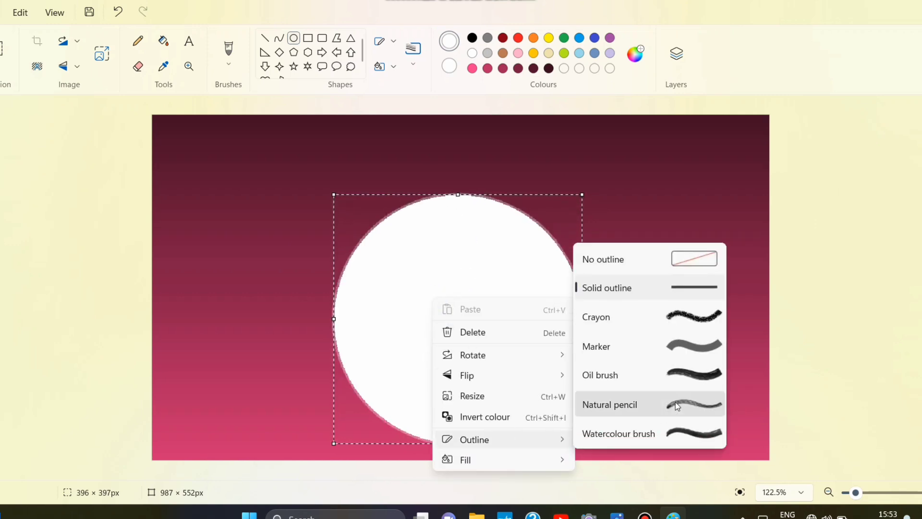
left_click(675, 402)
key("ctrl+a")
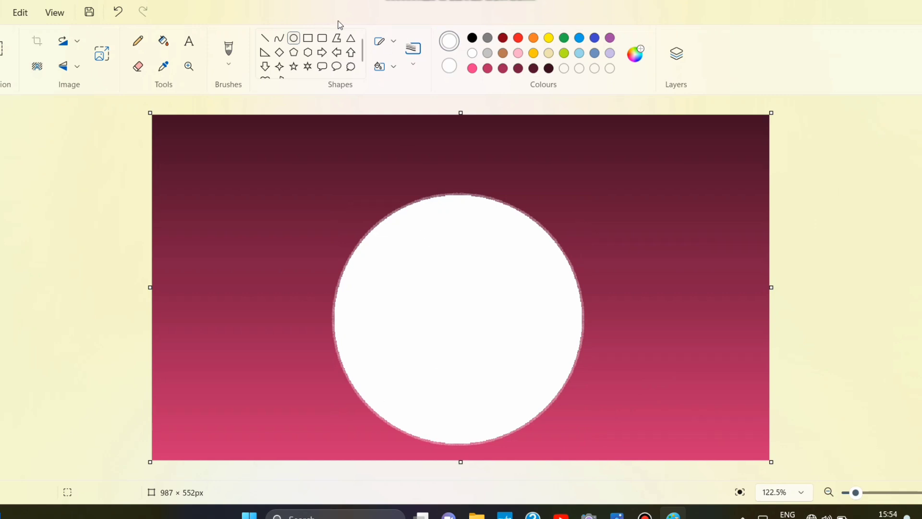
Draw a series of overlapping black curved lines across the canvas's lower edge to outline uneven hills.
left_click(279, 38)
left_click(413, 48)
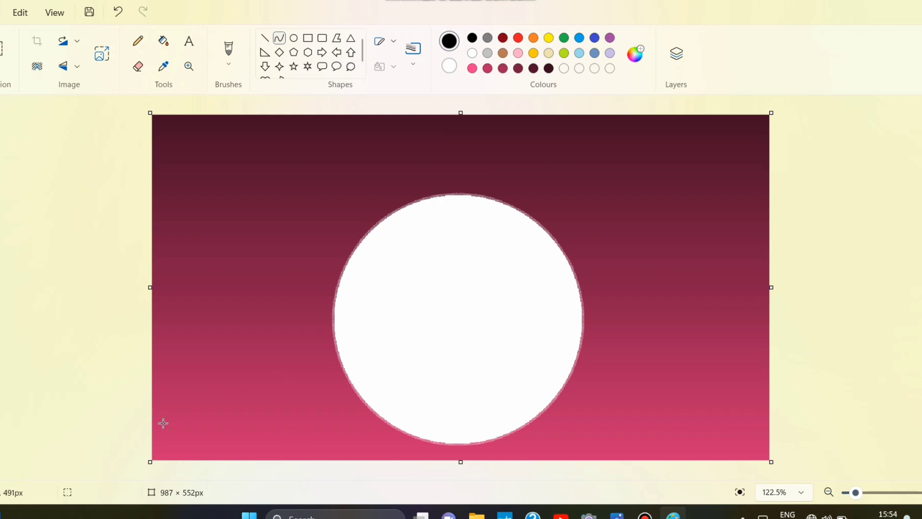
left_click_drag(158, 420, 231, 452)
left_click_drag(194, 436, 324, 456)
left_click(64, 342)
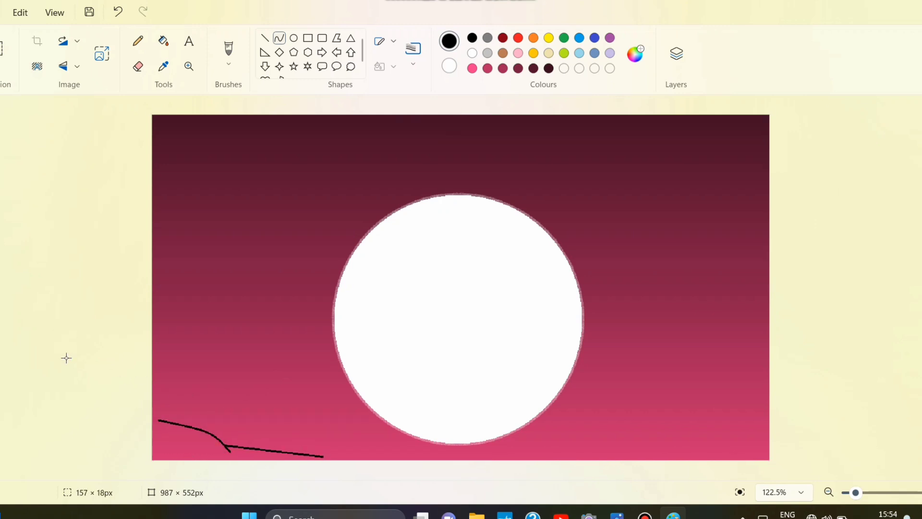
mouse_move(268, 450)
left_mouse_down()
mouse_move(414, 441)
mouse_move(337, 430)
mouse_move(497, 468)
left_mouse_up()
left_click(23, 345)
left_click(1, 346)
left_click_drag(415, 437, 555, 446)
mouse_move(500, 437)
left_mouse_down()
mouse_move(486, 434)
mouse_move(650, 455)
left_mouse_up()
left_click(89, 350)
left_click_drag(576, 441, 716, 450)
left_click(860, 431)
mouse_move(658, 444)
left_mouse_down()
mouse_move(644, 439)
mouse_move(762, 449)
mouse_move(762, 438)
mouse_move(738, 428)
left_mouse_up()
left_click(852, 438)
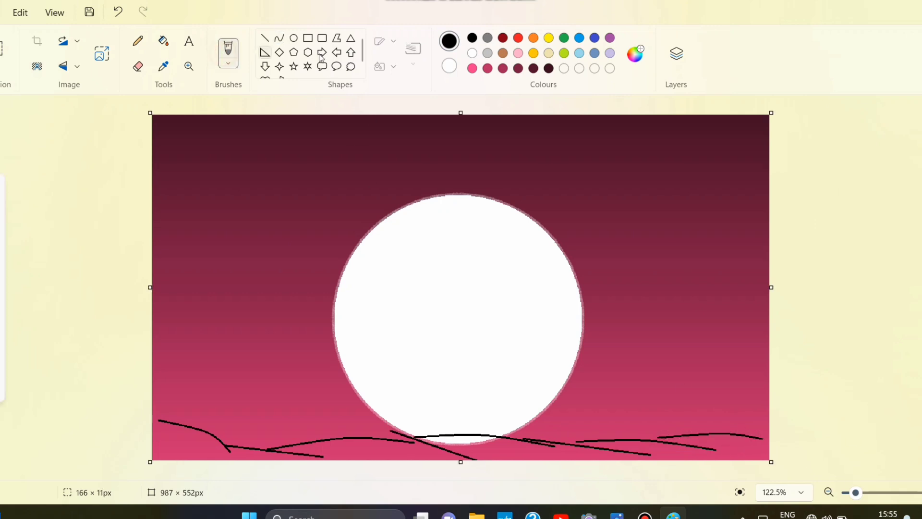
Paint the area beneath the left hill outlines solid black with the basic brush, starting from the canvas's left edge.
left_click(234, 67)
left_click(234, 71)
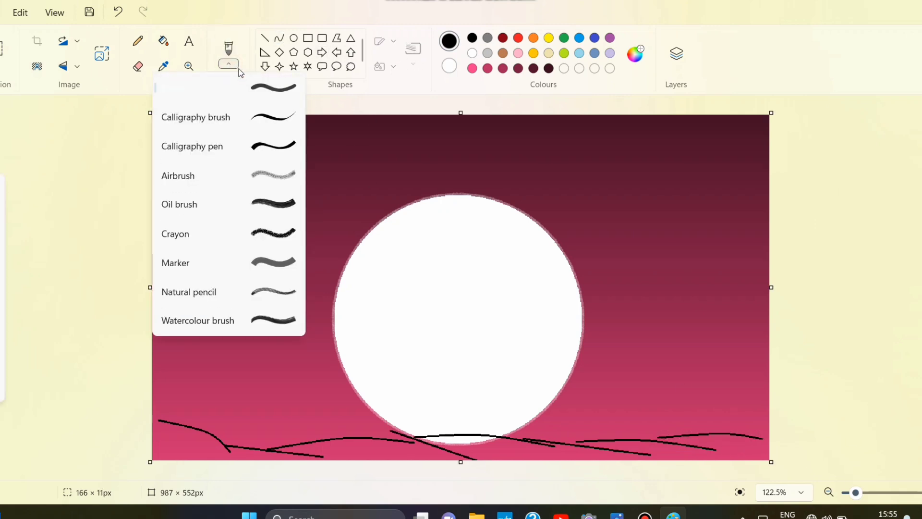
left_click(183, 87)
left_click_drag(855, 492, 868, 492)
scroll(679, 345, "down", 5)
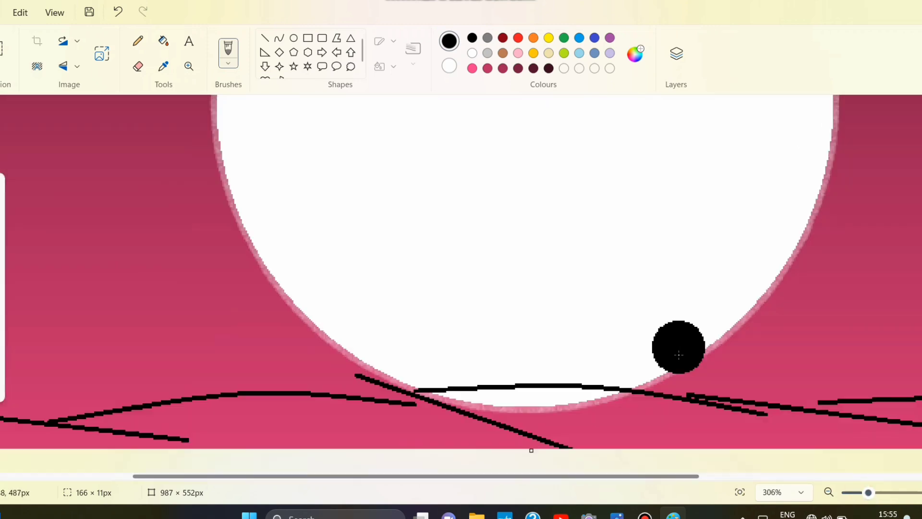
left_click_drag(329, 476, 175, 486)
left_click_drag(0, 315, 0, 338)
mouse_move(72, 398)
left_mouse_down()
mouse_move(89, 415)
mouse_move(48, 384)
mouse_move(43, 346)
mouse_move(115, 360)
mouse_move(201, 408)
mouse_move(269, 425)
mouse_move(250, 412)
mouse_move(209, 417)
mouse_move(523, 415)
mouse_move(345, 398)
mouse_move(335, 411)
left_mouse_up()
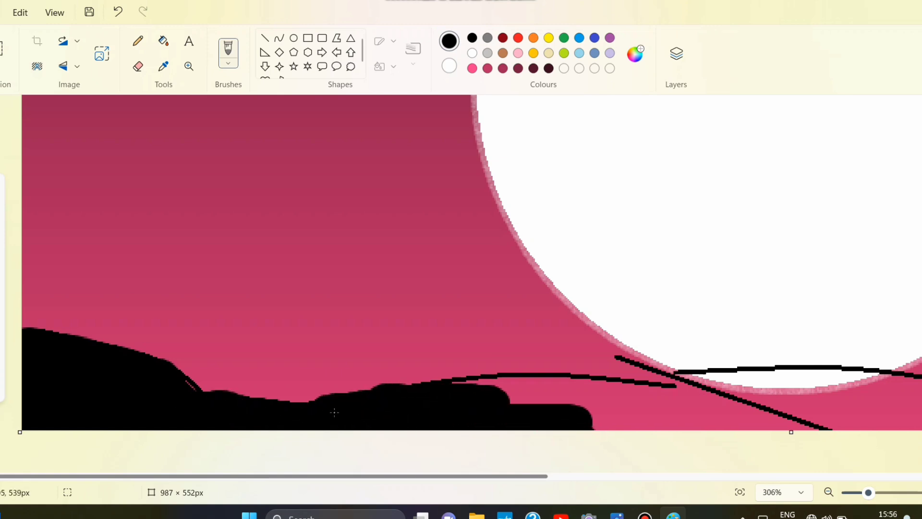
mouse_move(419, 396)
left_mouse_down()
mouse_move(491, 424)
mouse_move(594, 398)
mouse_move(627, 433)
left_mouse_up()
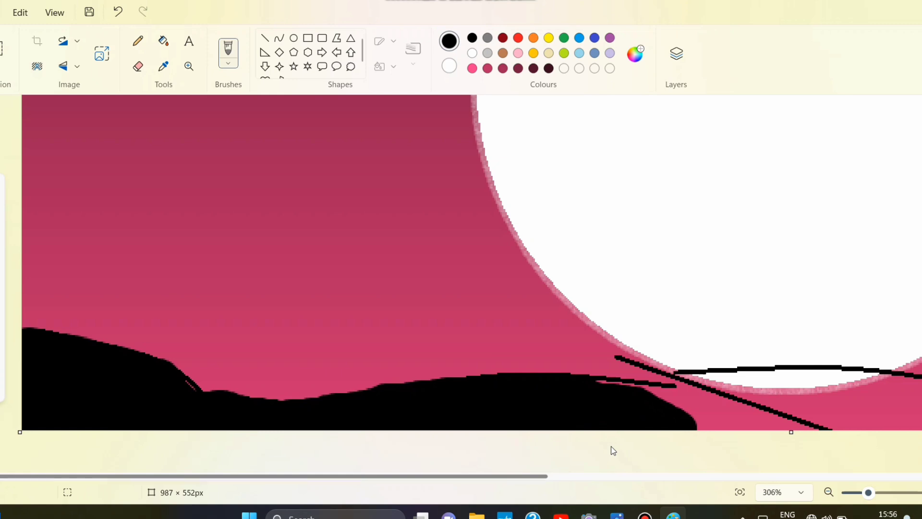
Paint the rest of the ground solid black, from beneath the white circle to the canvas's right edge.
mouse_move(538, 477)
left_mouse_down()
mouse_move(678, 493)
mouse_move(816, 490)
left_mouse_up()
mouse_move(198, 417)
left_mouse_down()
mouse_move(144, 396)
mouse_move(187, 393)
mouse_move(233, 418)
mouse_move(192, 389)
mouse_move(222, 405)
mouse_move(338, 430)
mouse_move(341, 410)
mouse_move(262, 385)
mouse_move(177, 392)
mouse_move(321, 386)
mouse_move(393, 422)
mouse_move(186, 373)
mouse_move(216, 385)
mouse_move(131, 375)
mouse_move(332, 411)
mouse_move(456, 414)
mouse_move(381, 384)
mouse_move(457, 405)
mouse_move(626, 420)
mouse_move(638, 410)
mouse_move(752, 403)
mouse_move(905, 421)
mouse_move(729, 400)
mouse_move(574, 401)
mouse_move(738, 409)
mouse_move(881, 394)
mouse_move(760, 390)
left_mouse_up()
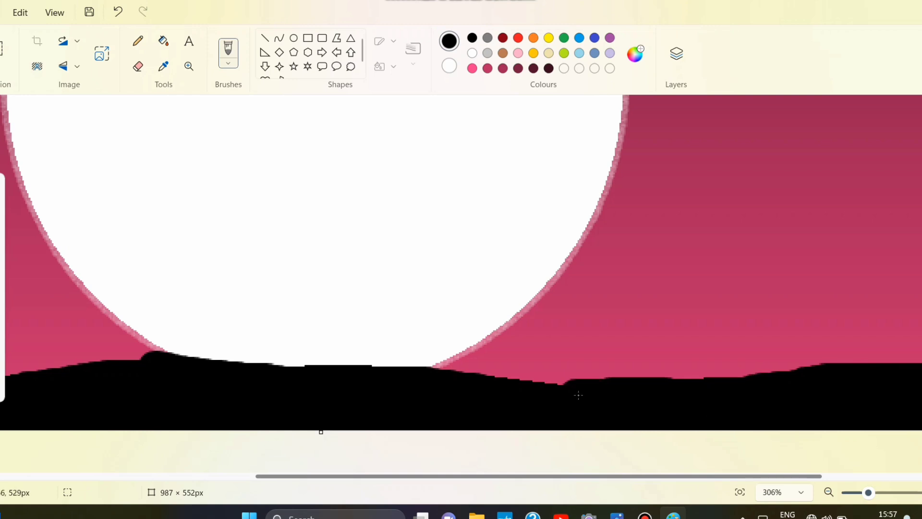
left_click_drag(553, 483, 375, 484)
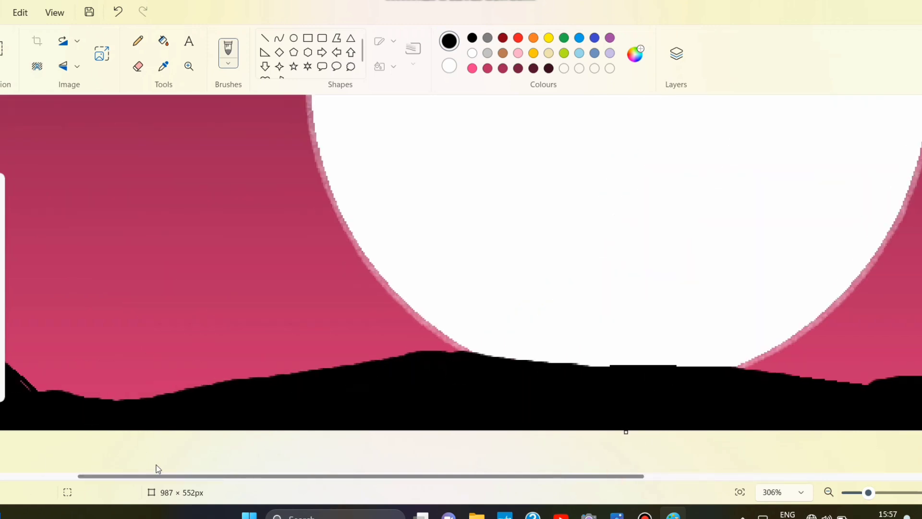
left_click_drag(164, 476, 67, 477)
scroll(746, 452, "down", 5)
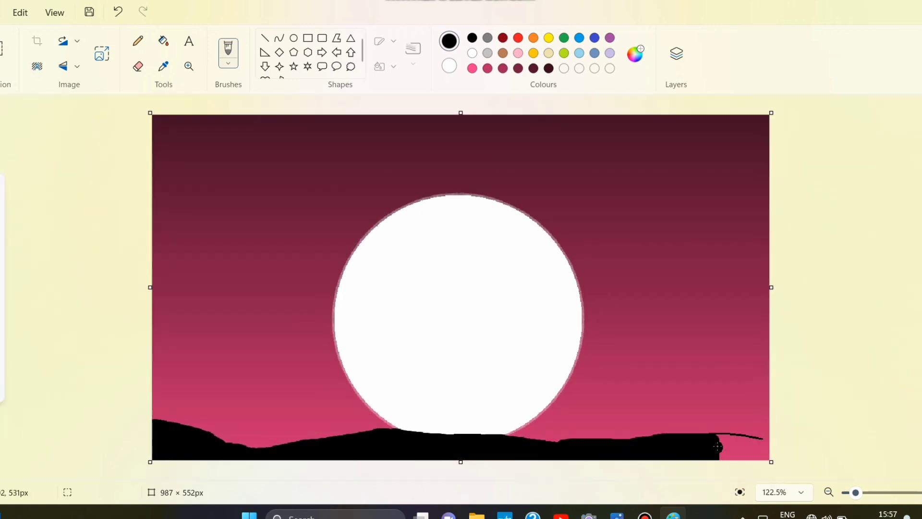
left_click(862, 493)
left_click_drag(720, 477, 787, 476)
scroll(909, 428, "down", 3)
mouse_move(834, 428)
left_mouse_down()
mouse_move(876, 433)
mouse_move(906, 416)
left_mouse_up()
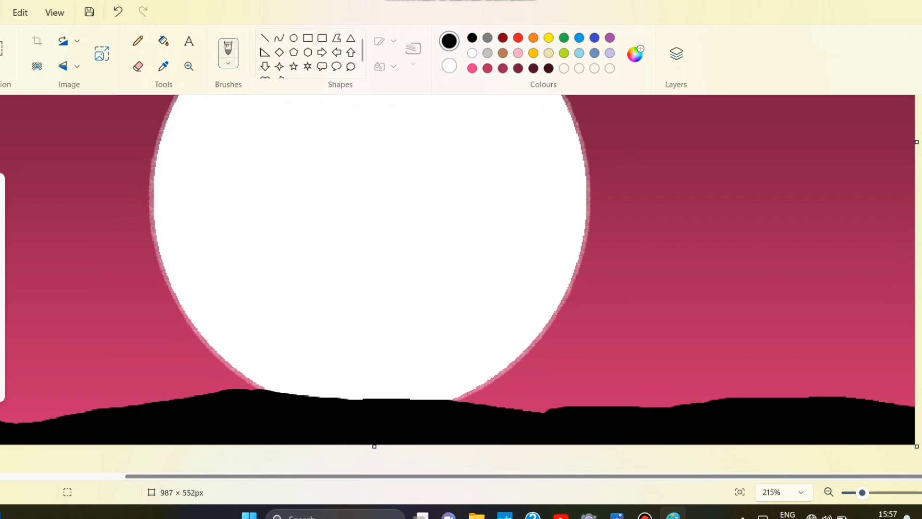
left_click(739, 492)
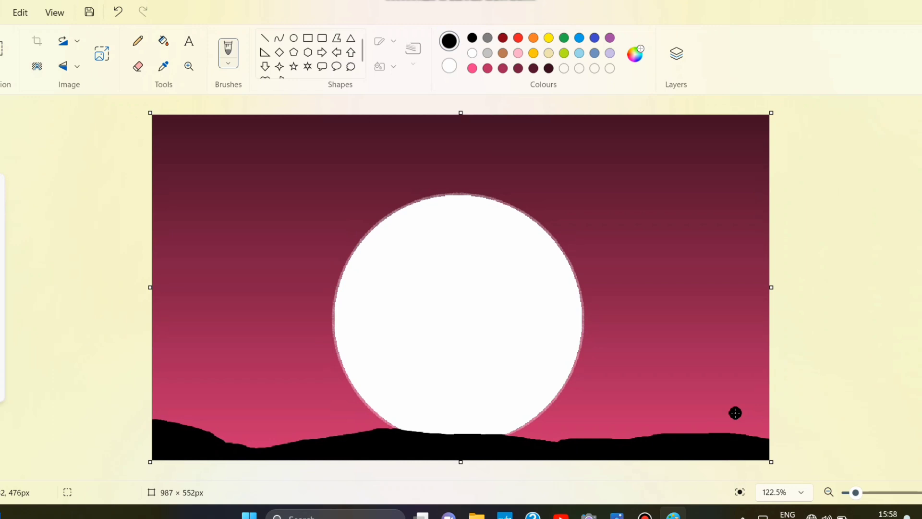
Paint white natural pencil highlights along the slope of the leftmost hill.
left_click(473, 53)
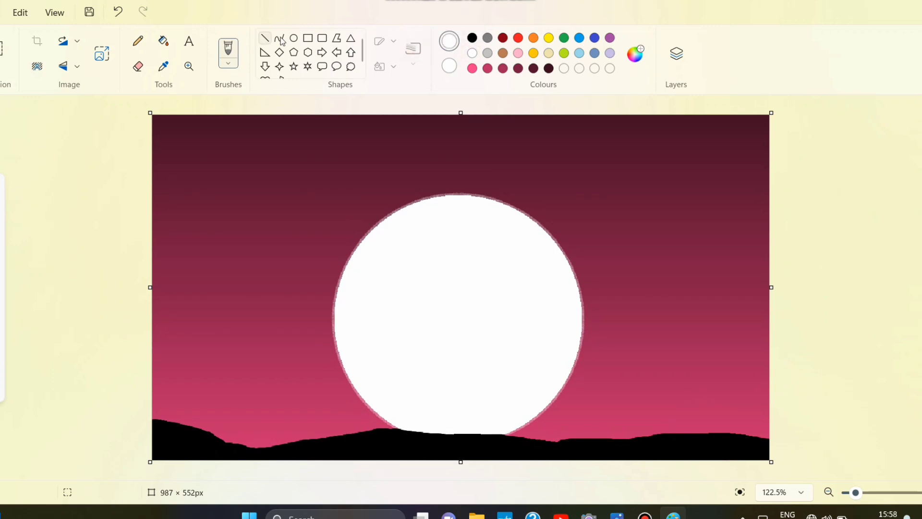
left_click(231, 66)
left_click(205, 299)
left_click(0, 375)
left_click_drag(855, 493, 858, 493)
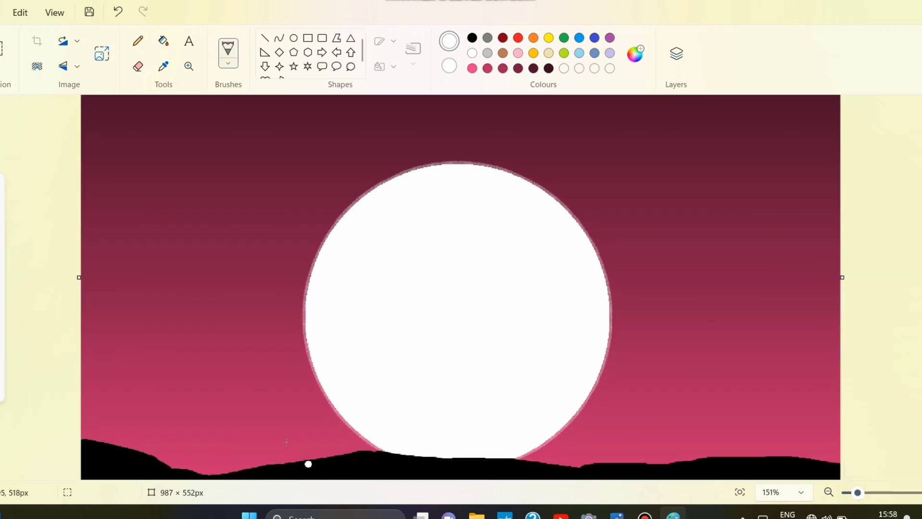
scroll(308, 464, "down", 1)
left_click_drag(87, 408, 190, 443)
Mix the light grey #E8E8E8 and paint pencil highlights along the ridge across the whole ground.
left_click(496, 108)
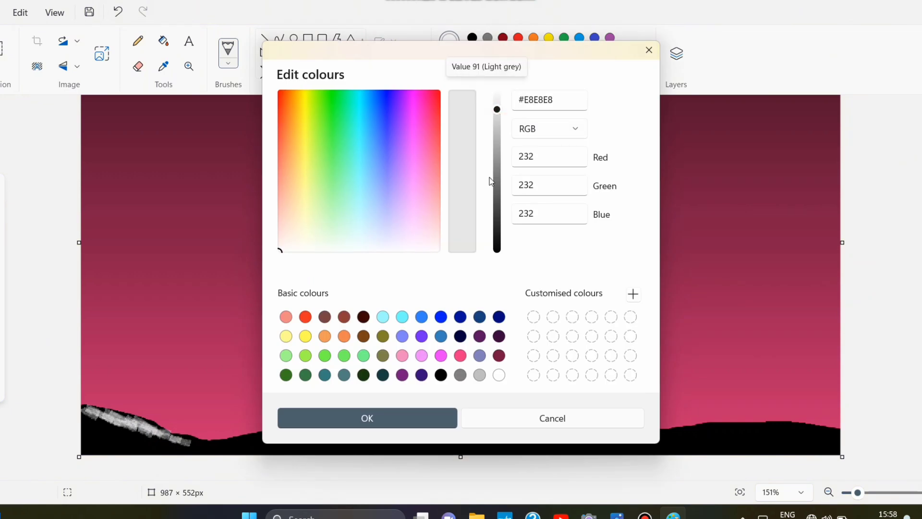
left_click(384, 417)
mouse_move(115, 416)
left_mouse_down()
mouse_move(82, 407)
mouse_move(188, 438)
left_mouse_up()
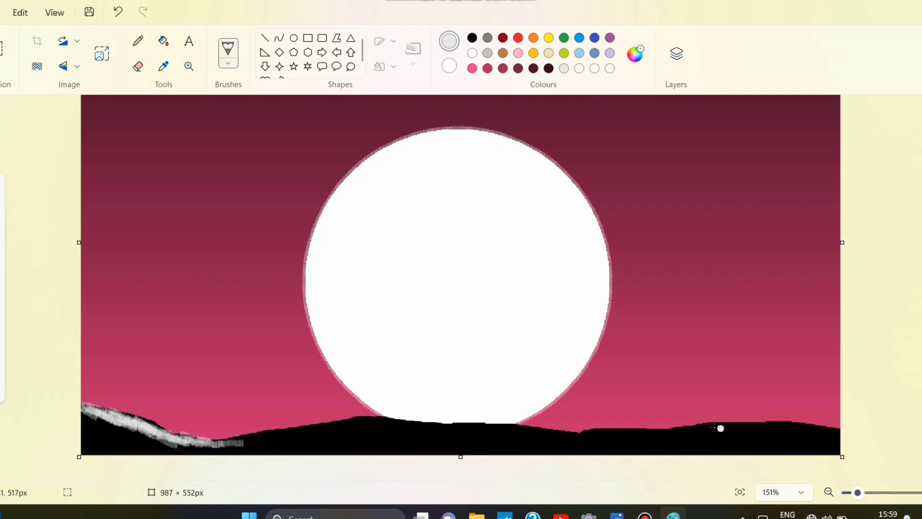
mouse_move(720, 428)
left_mouse_down()
mouse_move(744, 443)
mouse_move(783, 427)
mouse_move(763, 432)
mouse_move(823, 439)
mouse_move(800, 450)
mouse_move(629, 432)
mouse_move(825, 448)
left_mouse_up()
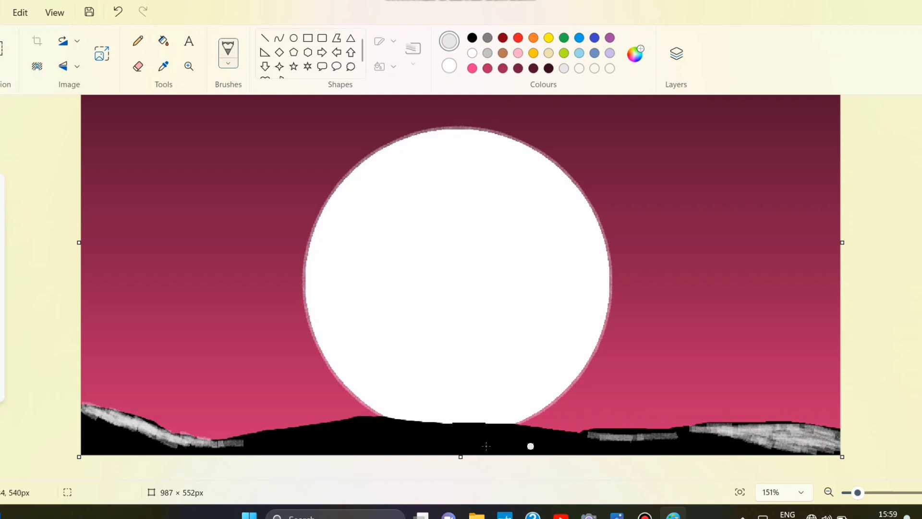
mouse_move(267, 429)
left_mouse_down()
mouse_move(249, 432)
mouse_move(370, 416)
mouse_move(605, 430)
left_mouse_up()
left_click_drag(680, 430, 563, 428)
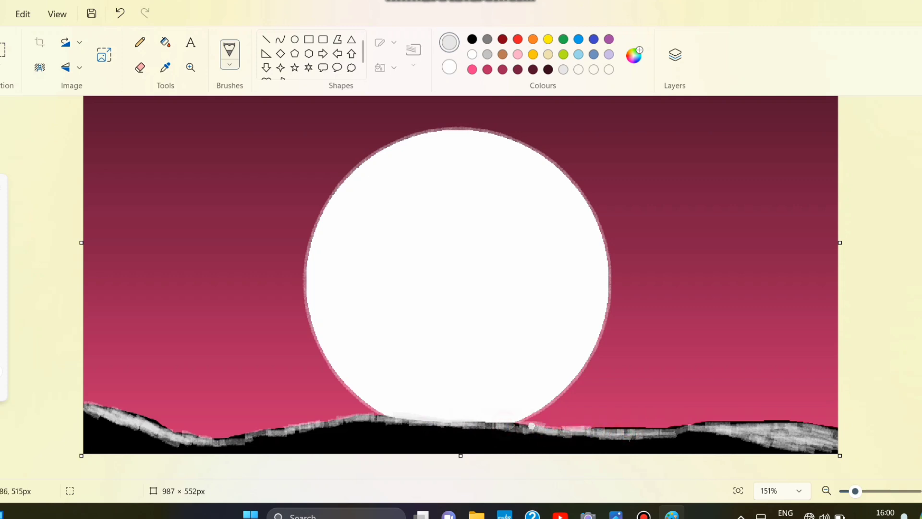
Mix a very light grey and add more pencil texture across the ground from the left dip to the right hill.
left_click(634, 57)
left_click(367, 416)
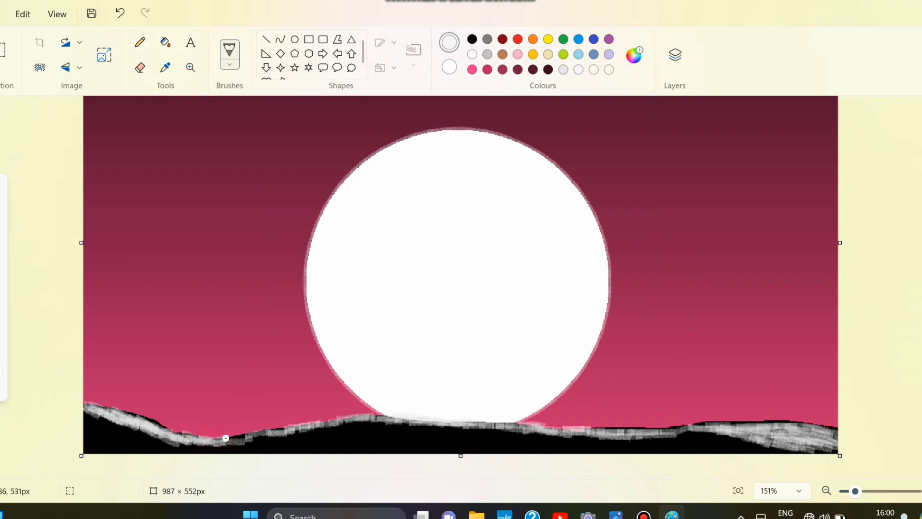
mouse_move(226, 438)
left_mouse_down()
mouse_move(375, 420)
mouse_move(341, 424)
mouse_move(390, 428)
mouse_move(368, 436)
mouse_move(479, 422)
mouse_move(457, 432)
mouse_move(544, 445)
mouse_move(561, 434)
mouse_move(540, 430)
mouse_move(649, 441)
mouse_move(617, 431)
mouse_move(761, 430)
mouse_move(762, 423)
mouse_move(807, 431)
mouse_move(790, 438)
mouse_move(808, 448)
mouse_move(645, 442)
mouse_move(702, 431)
mouse_move(763, 449)
left_mouse_up()
Try shading the left hill and the adjoining slope with a darker grey pencil.
left_click(634, 55)
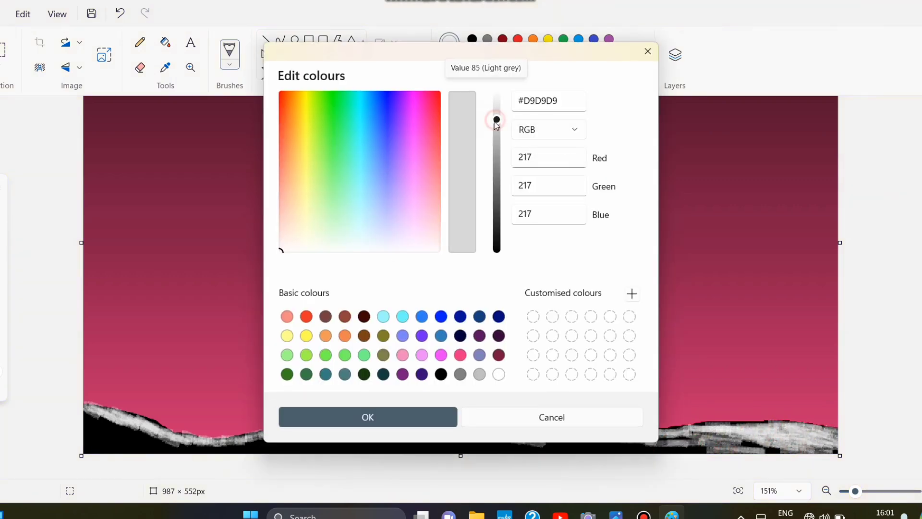
left_click_drag(494, 117, 494, 163)
left_click(366, 416)
scroll(26, 349, "up", 1, "ctrl")
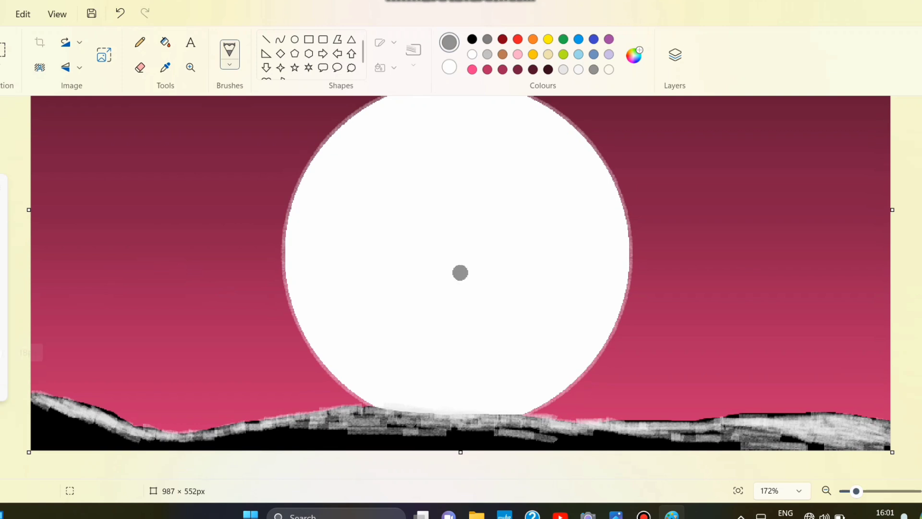
left_click_drag(41, 408, 148, 444)
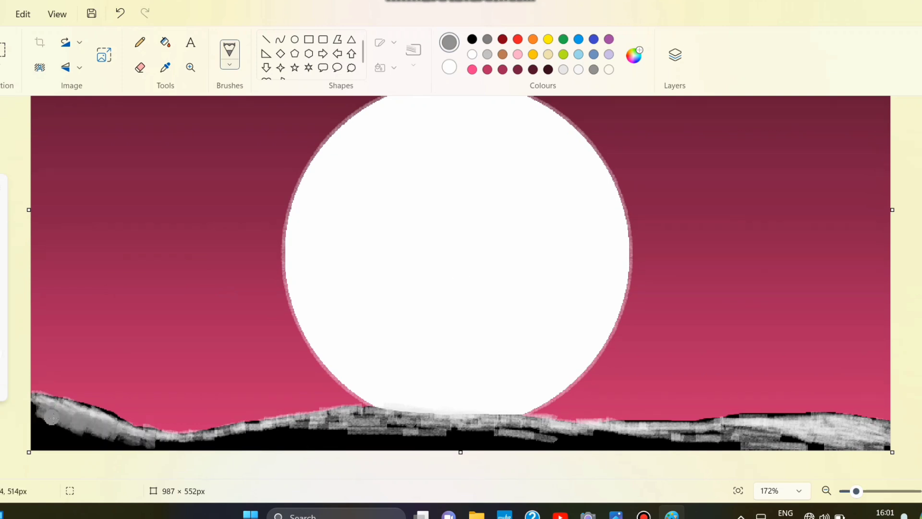
mouse_move(48, 419)
left_mouse_down()
mouse_move(163, 437)
mouse_move(331, 425)
left_mouse_up()
Undo the darker grey strokes and shade the ground across its full width with the grey #B3B3B3.
left_click(634, 55)
left_click_drag(496, 160, 495, 143)
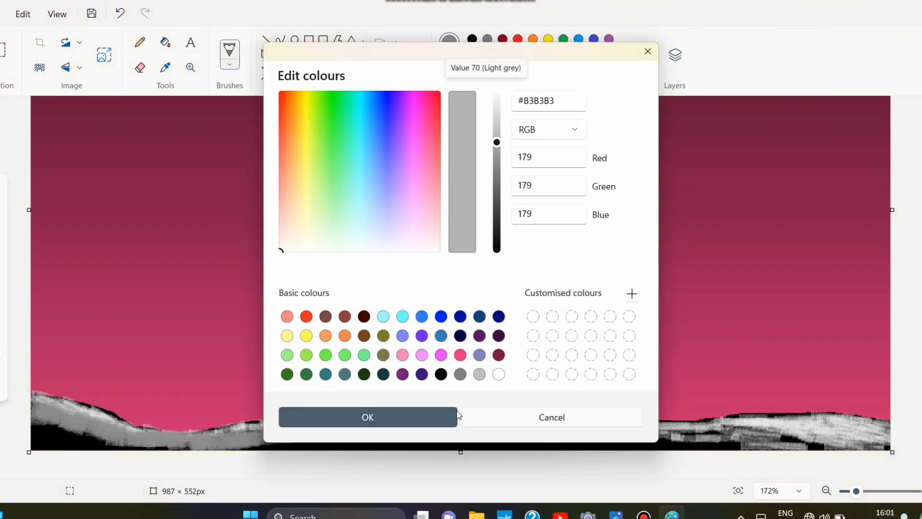
left_click(449, 417)
left_click(122, 12)
left_click(122, 13)
mouse_move(72, 434)
left_mouse_down()
mouse_move(35, 410)
mouse_move(138, 444)
mouse_move(289, 429)
mouse_move(506, 439)
mouse_move(485, 434)
mouse_move(869, 434)
mouse_move(773, 438)
left_mouse_up()
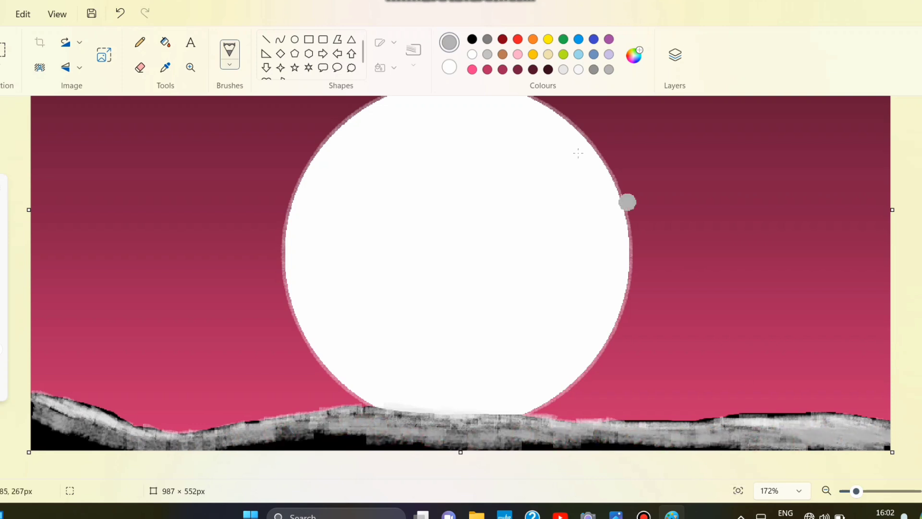
Darken the lower part of the ground across the canvas with black natural pencil strokes.
left_click(472, 39)
mouse_move(57, 431)
left_mouse_down()
mouse_move(132, 444)
mouse_move(298, 434)
mouse_move(458, 448)
mouse_move(318, 422)
mouse_move(536, 438)
mouse_move(858, 437)
mouse_move(529, 435)
left_mouse_up()
left_click(738, 490)
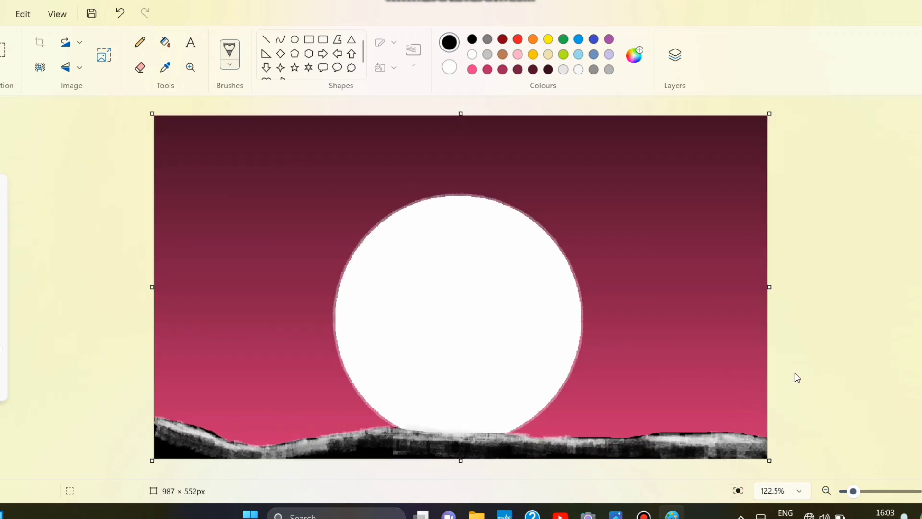
mouse_move(213, 444)
left_mouse_down()
mouse_move(163, 430)
mouse_move(338, 448)
mouse_move(710, 438)
mouse_move(781, 456)
left_mouse_up()
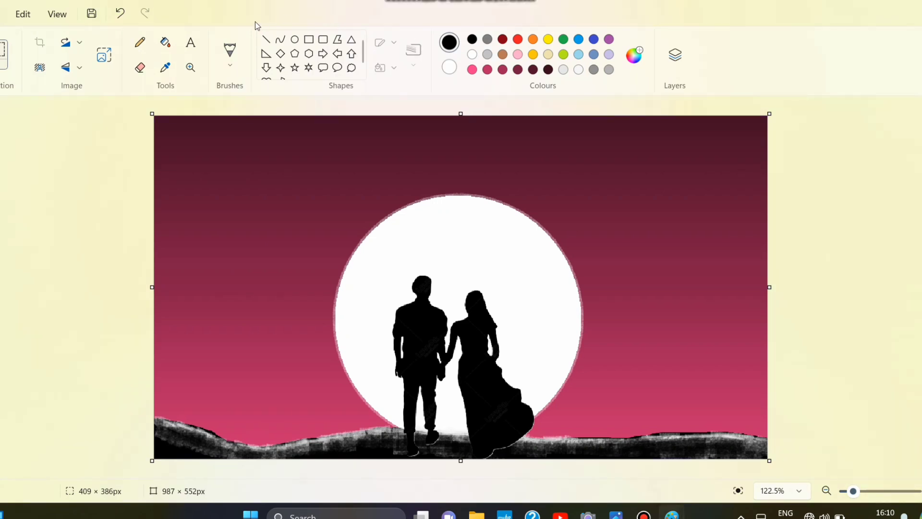
Draw three small orange-filled hearts inside the moon beside the woman's silhouette, undoing any surplus ones.
scroll(290, 72, "down", 1)
left_click(266, 69)
left_click(533, 38)
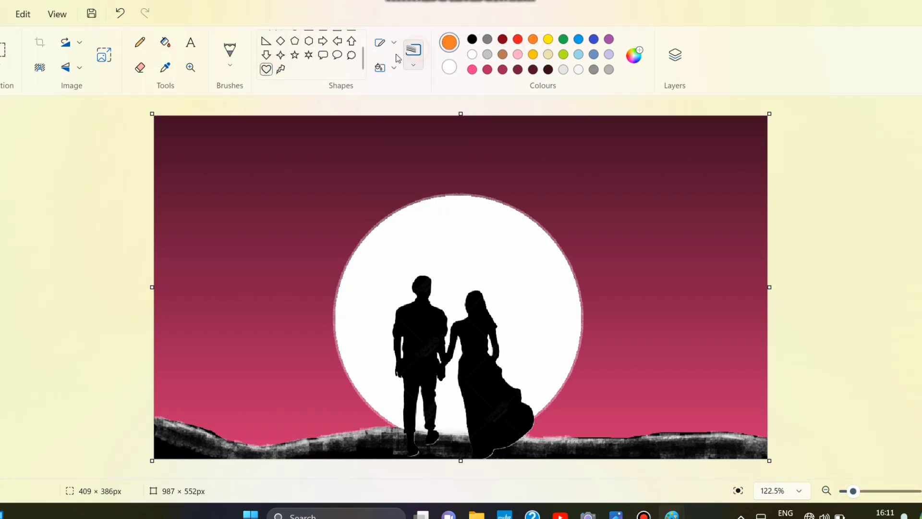
left_click(449, 66)
left_click(533, 38)
mouse_move(509, 270)
left_mouse_down()
mouse_move(538, 285)
mouse_move(520, 284)
mouse_move(515, 302)
mouse_move(554, 334)
mouse_move(544, 325)
mouse_move(526, 364)
mouse_move(517, 353)
left_mouse_up()
left_click(558, 293)
key("ctrl+z")
key("ctrl+z")
left_click(545, 298)
left_click(559, 333)
left_click(120, 13)
left_click(542, 358)
left_click(126, 12)
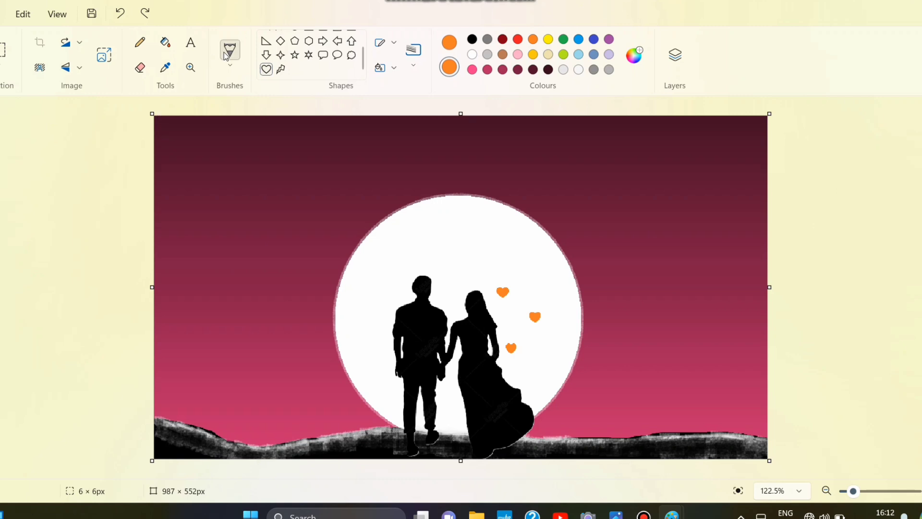
Darken the left part of the ground with black natural pencil strokes, undoing unwanted strokes.
left_click(230, 63)
left_click(249, 290)
left_click(452, 47)
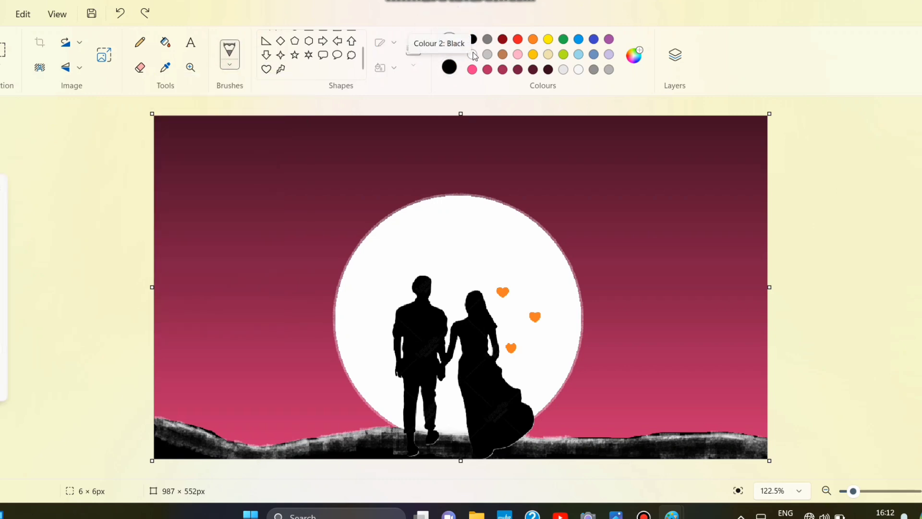
left_click(472, 55)
mouse_move(358, 455)
left_mouse_down()
mouse_move(353, 434)
mouse_move(327, 459)
mouse_move(344, 451)
mouse_move(285, 455)
mouse_move(205, 446)
mouse_move(200, 436)
mouse_move(171, 448)
left_mouse_up()
left_click(121, 13)
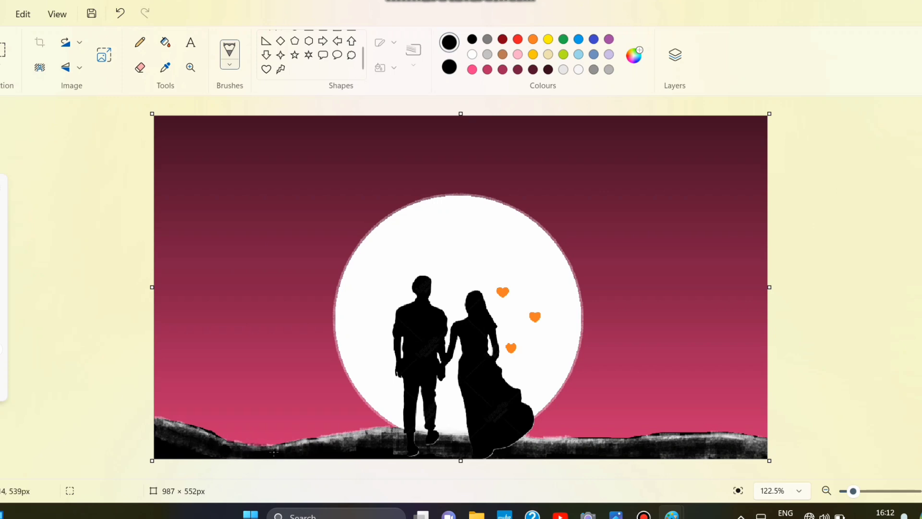
mouse_move(274, 452)
left_mouse_down()
mouse_move(366, 439)
mouse_move(246, 454)
mouse_move(170, 438)
mouse_move(243, 455)
left_mouse_up()
left_click(120, 19)
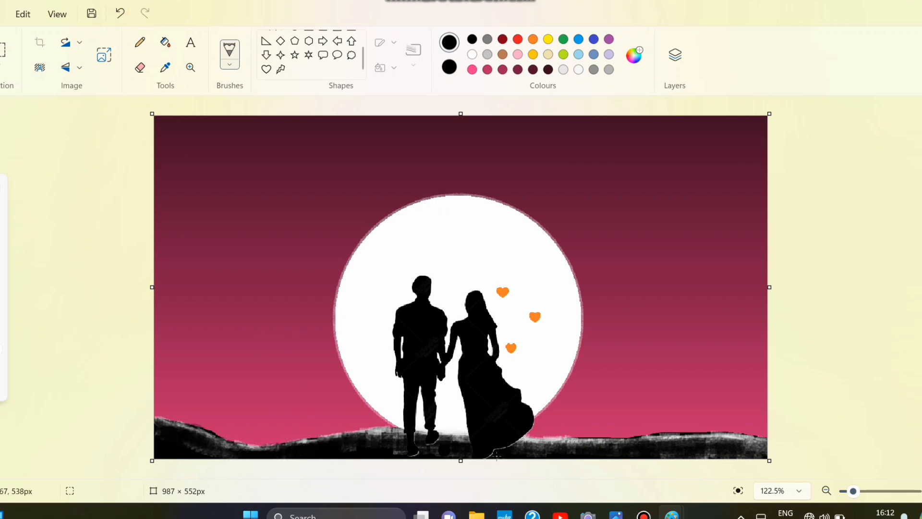